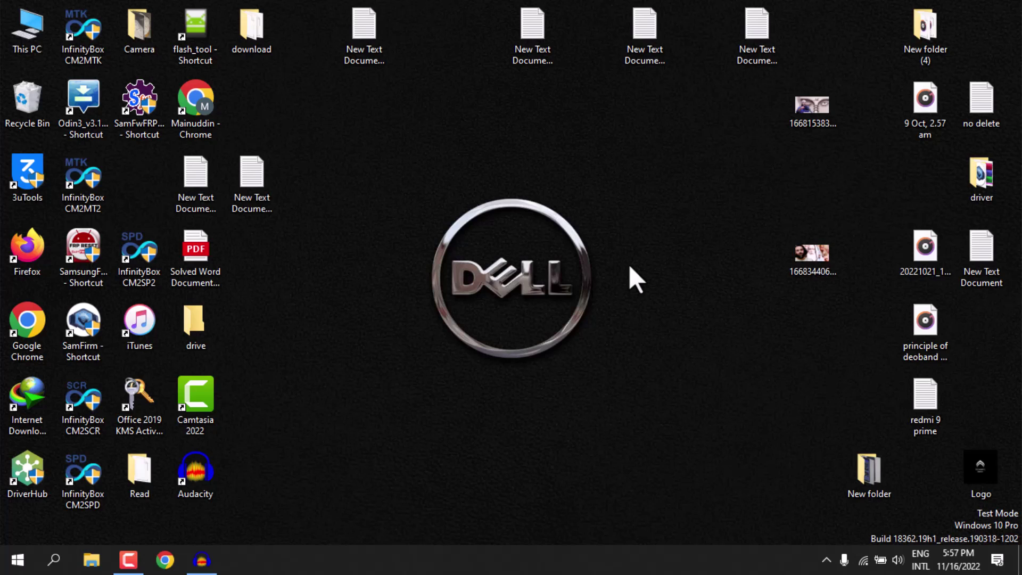
right_click(701, 161)
left_click(703, 204)
right_click(558, 169)
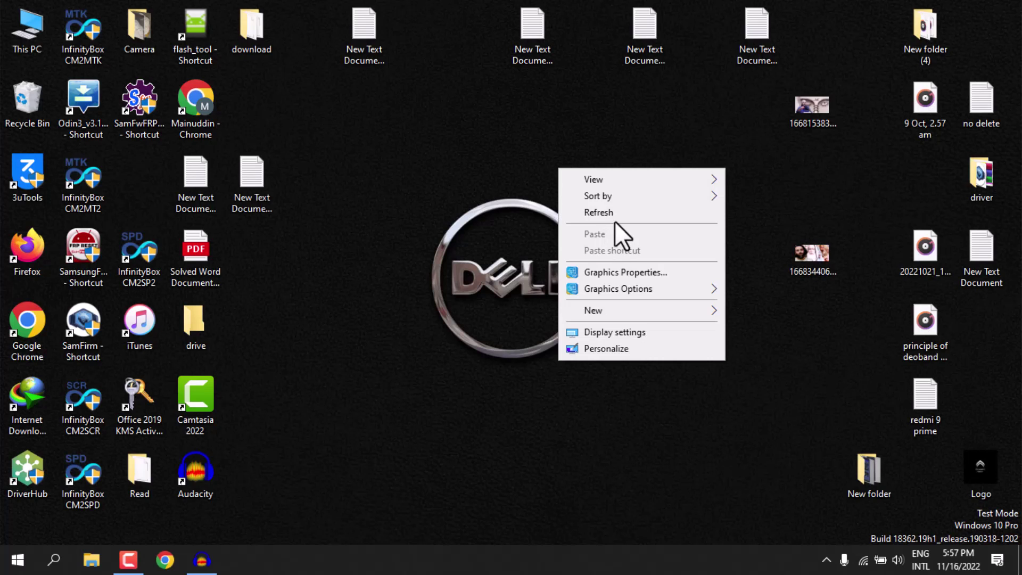
left_click(613, 212)
right_click(627, 180)
left_click(644, 226)
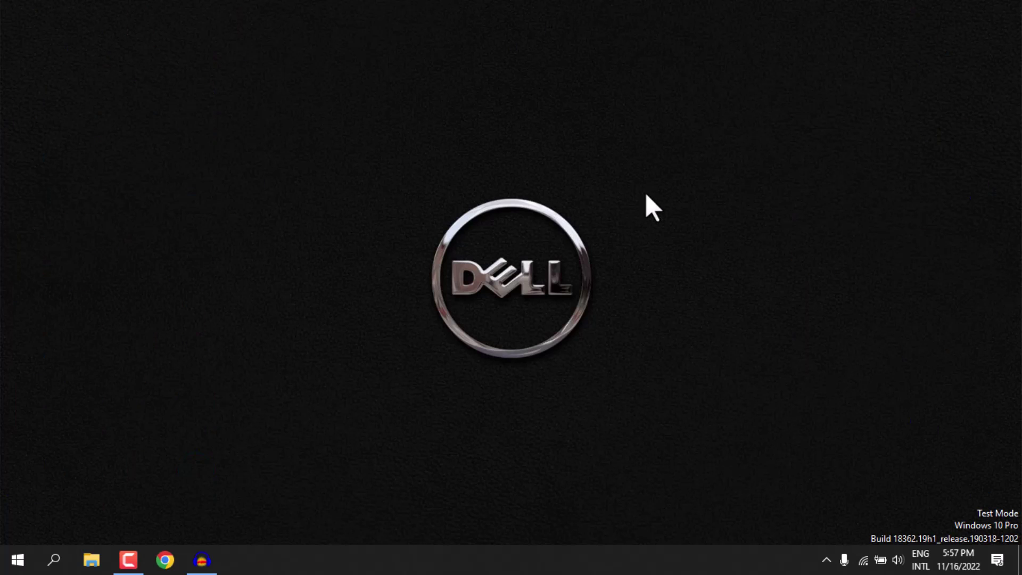
right_click(646, 192)
left_click(681, 241)
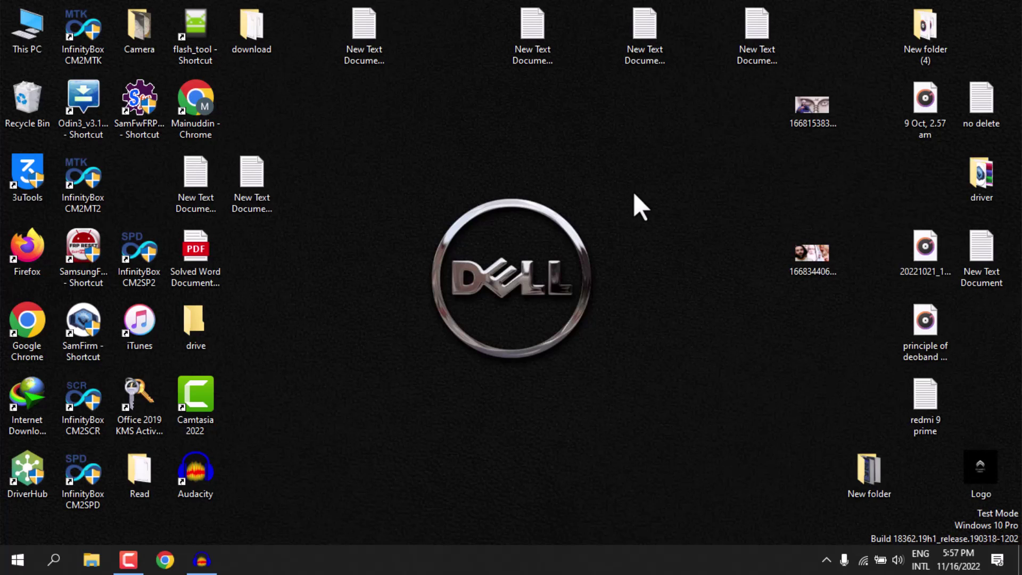
right_click(634, 192)
left_click(662, 236)
right_click(637, 176)
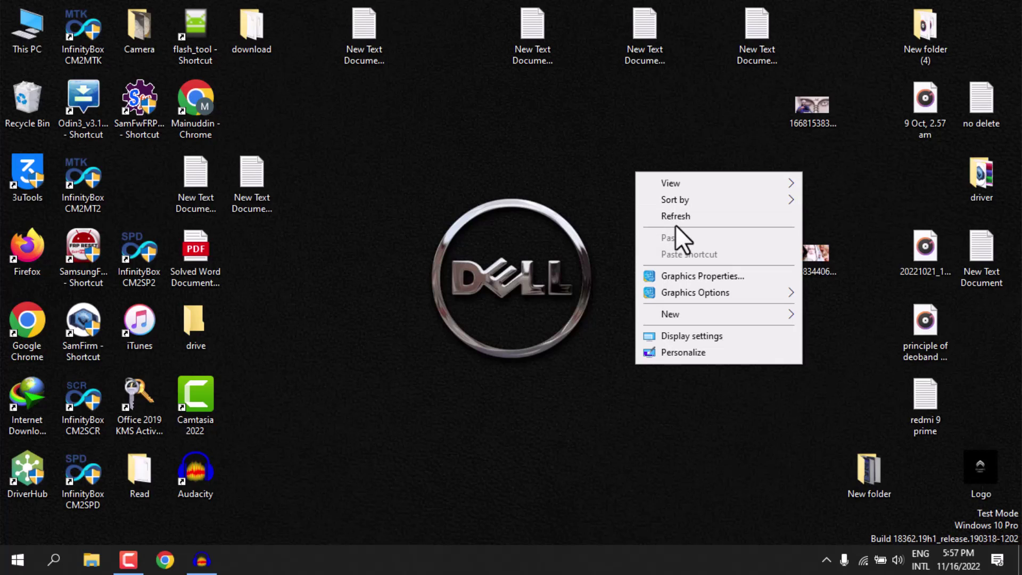
left_click(676, 218)
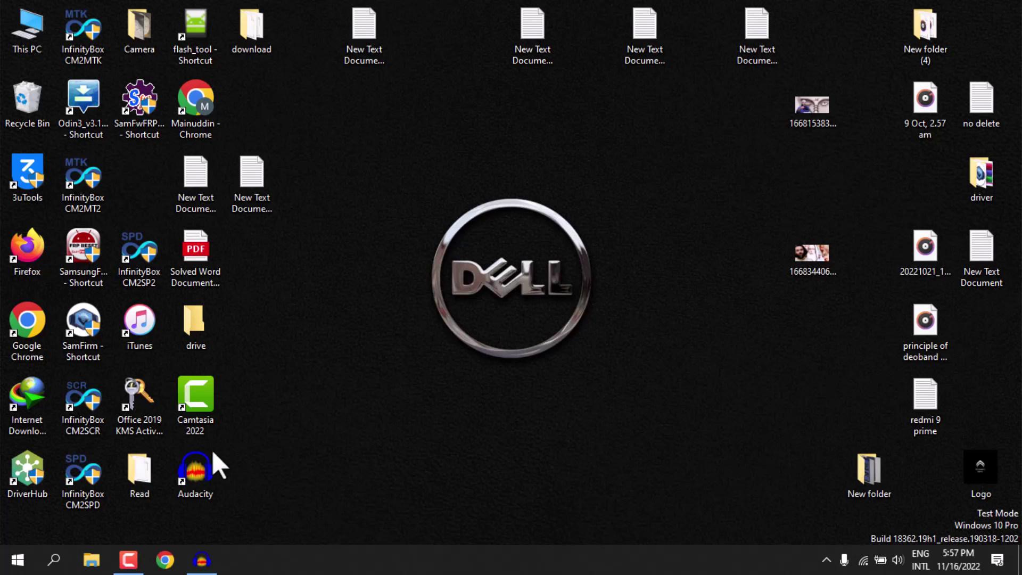
- Launch Google Chrome, go to YouTube and open YouTube Studio for the signed-in channel
left_click(167, 562)
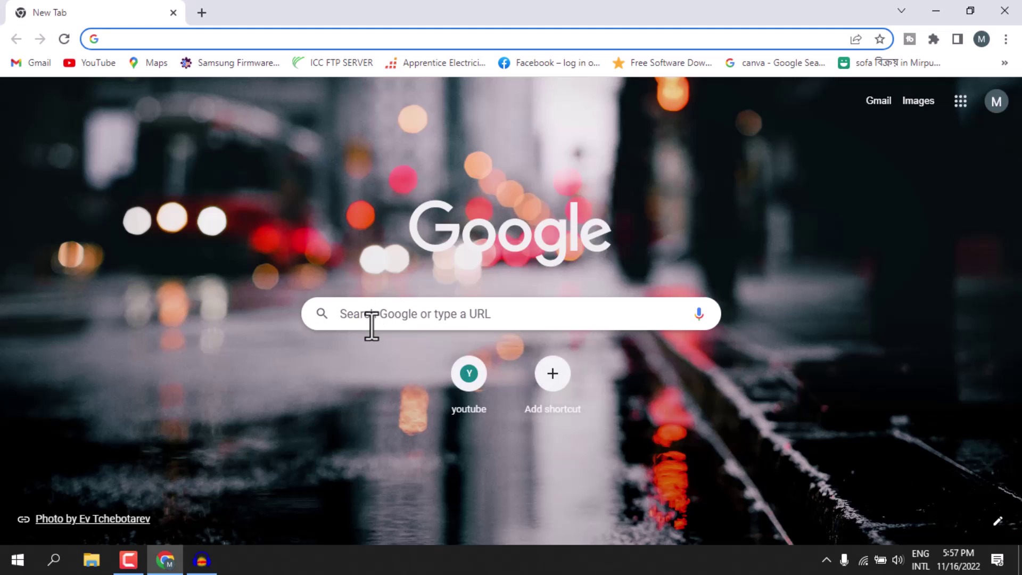
left_click(103, 62)
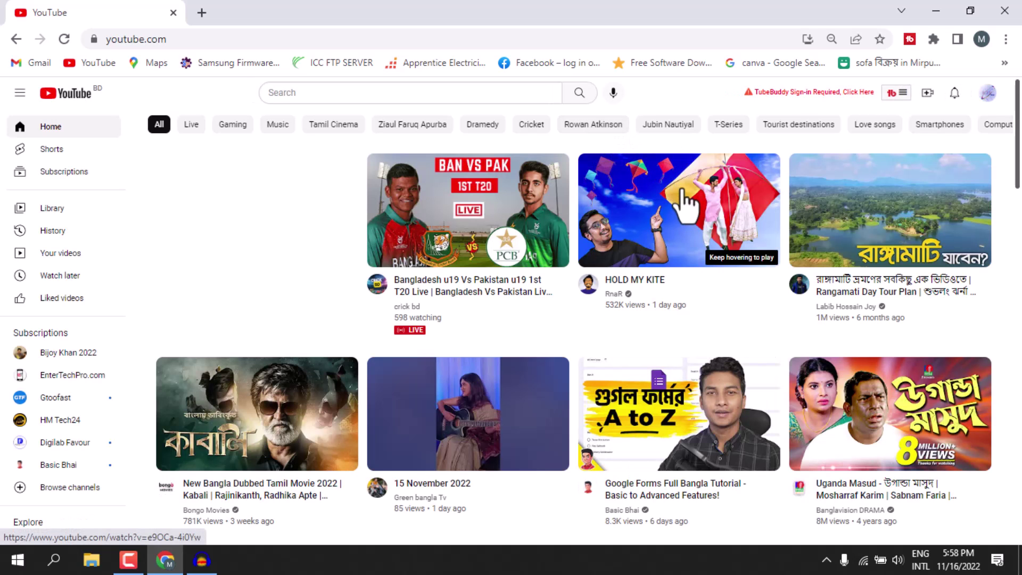
left_click(988, 95)
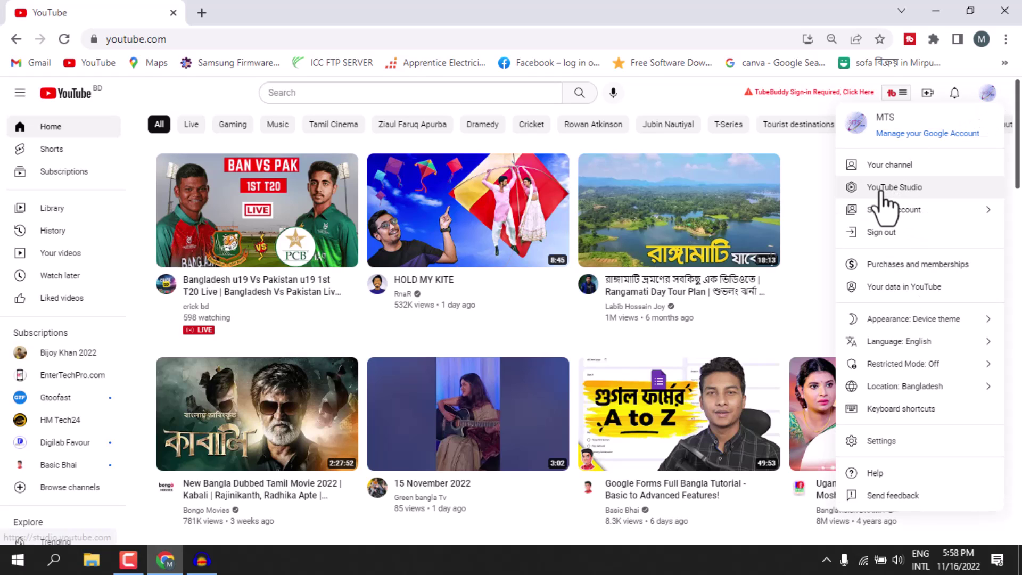
left_click(898, 192)
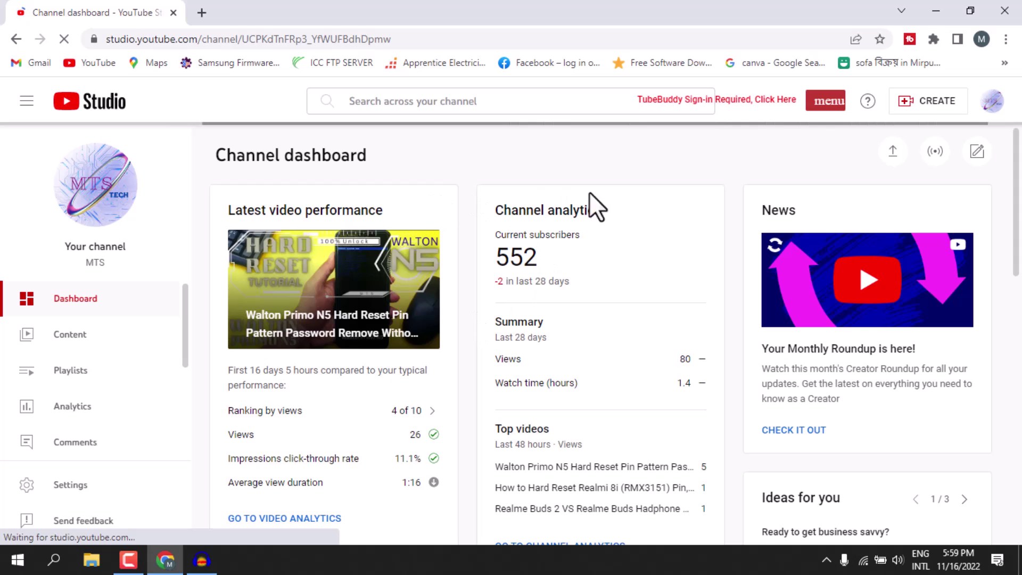
- Open the basic info settings in the channel's customization page
scroll(648, 241, "down", 4)
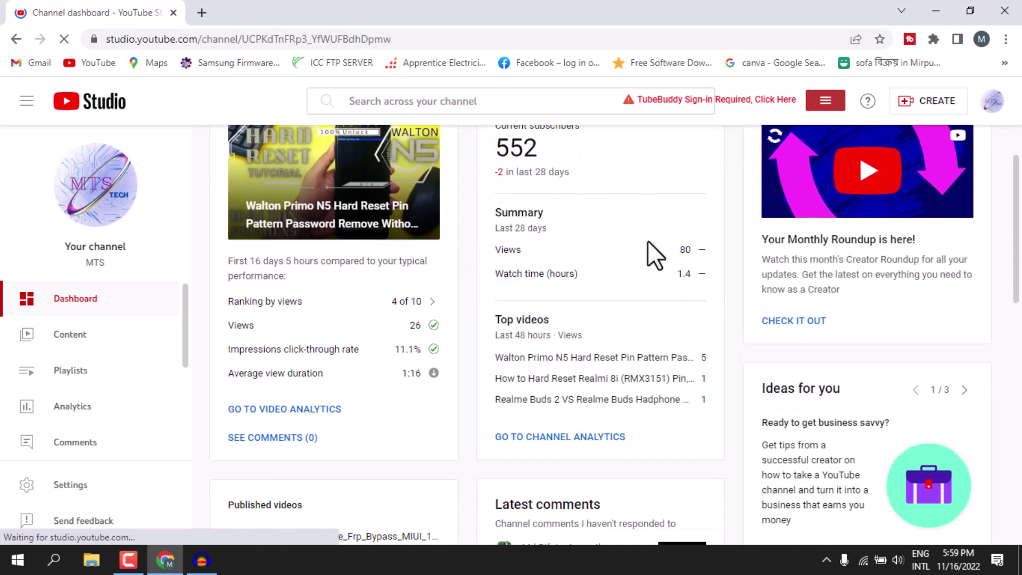
scroll(648, 241, "up", 4)
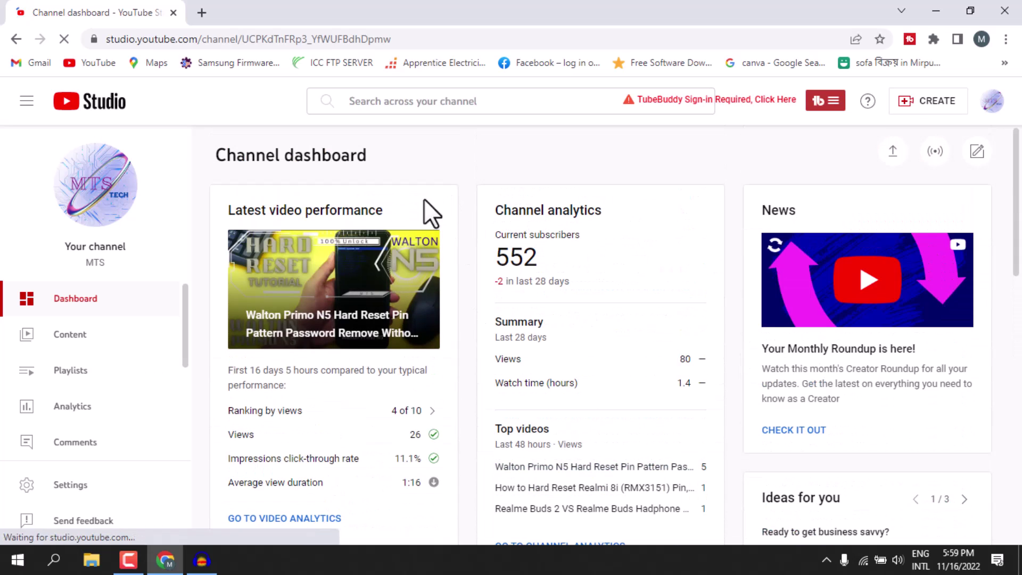
scroll(400, 374, "down", 10)
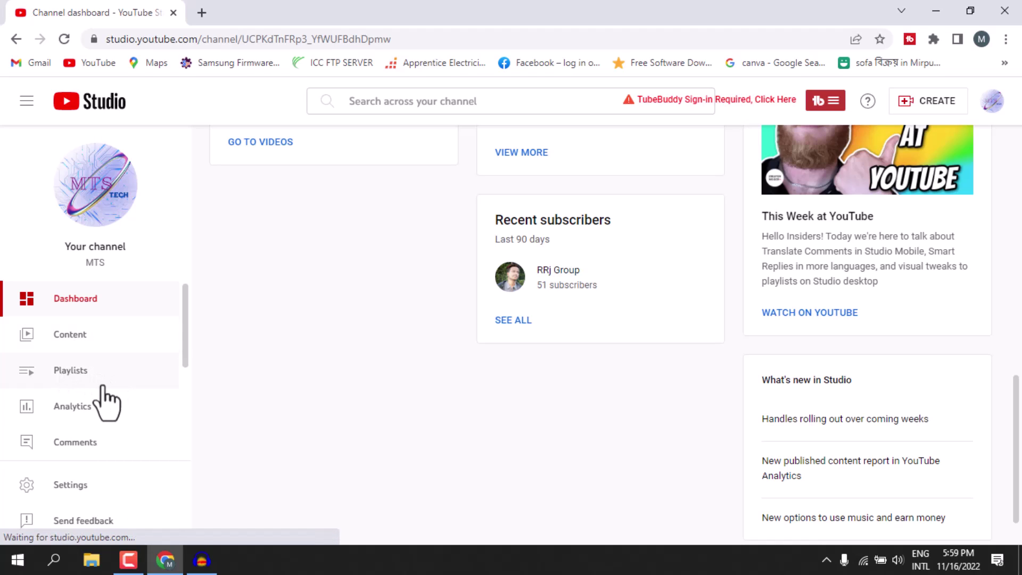
scroll(119, 380, "down", 3)
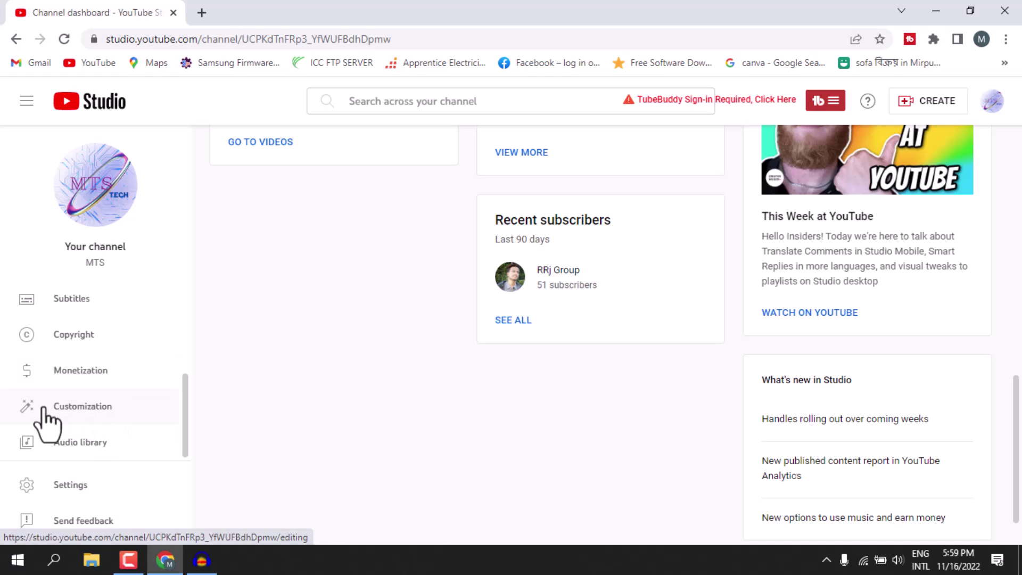
left_click(107, 408)
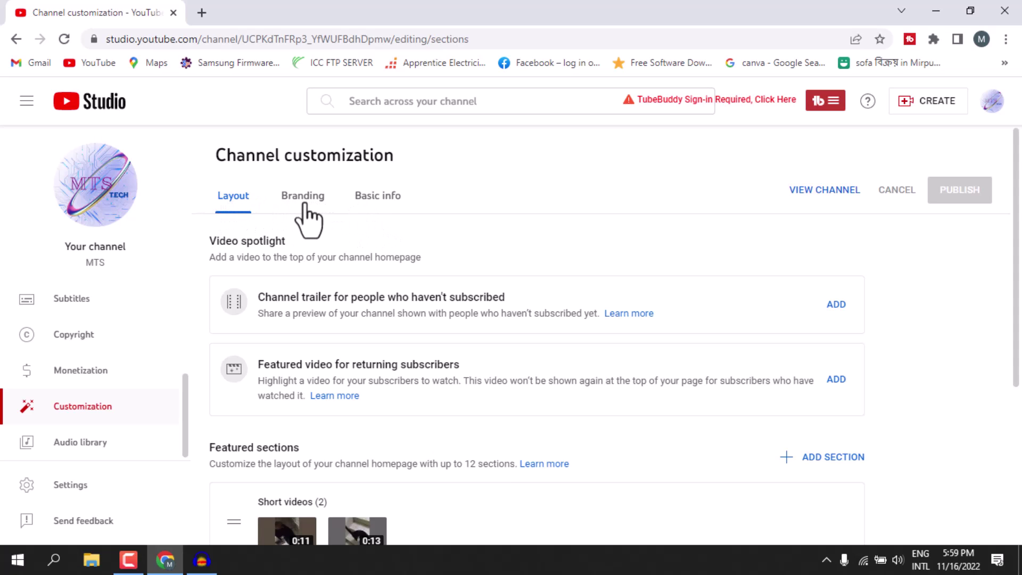
left_click(369, 205)
- Examine the channel's name, handle and description fields in the basic info settings
scroll(411, 264, "down", 1)
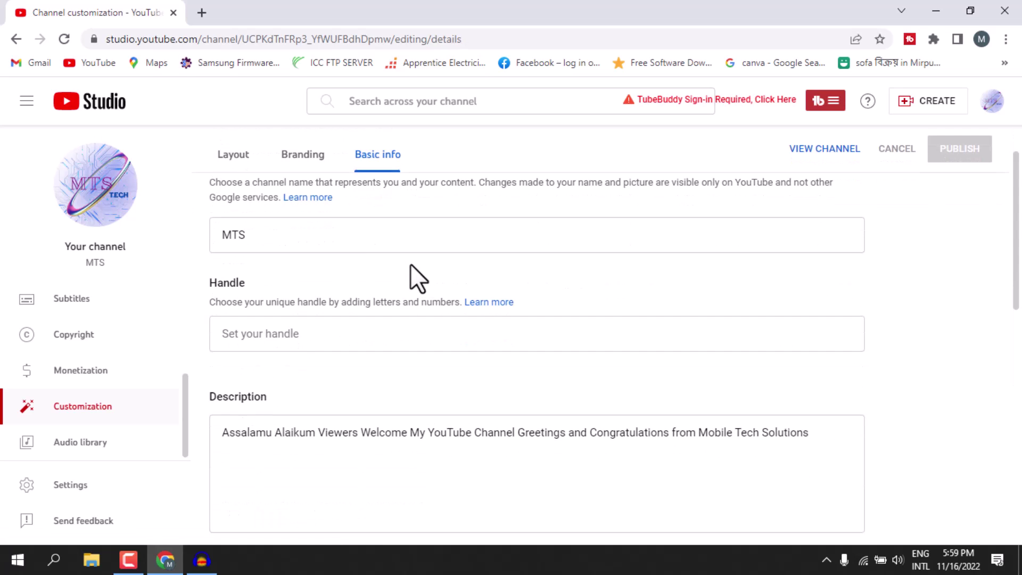
scroll(313, 235, "up", 1)
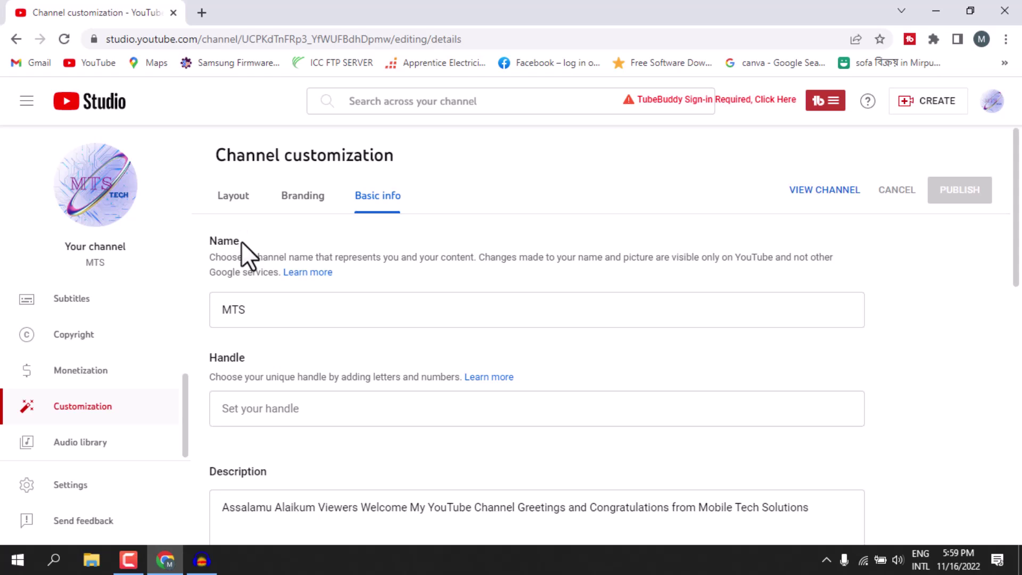
mouse_move(242, 241)
left_mouse_down()
mouse_move(201, 247)
mouse_move(235, 237)
mouse_move(223, 240)
left_mouse_up()
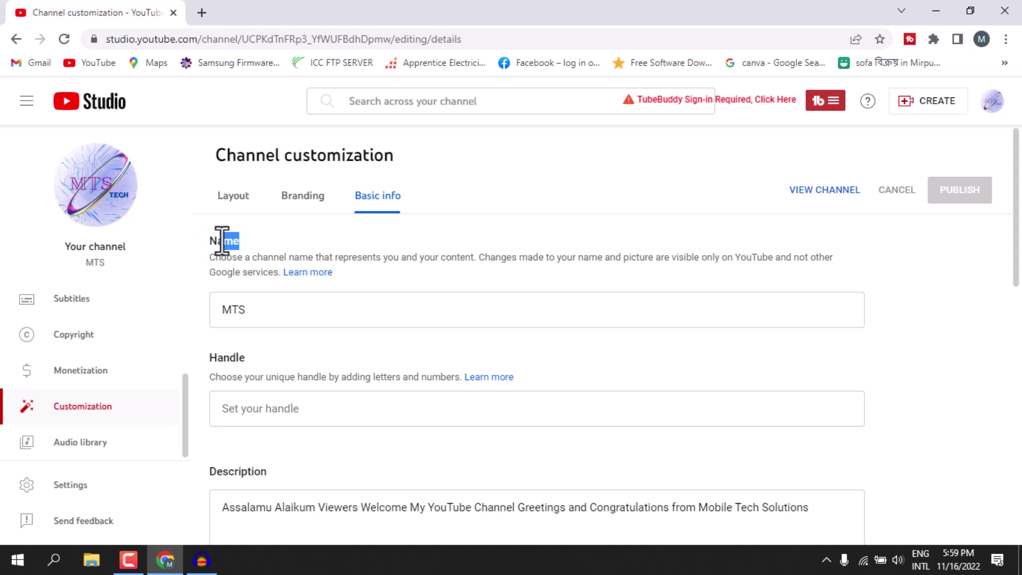
left_click(297, 251)
scroll(293, 379, "down", 1)
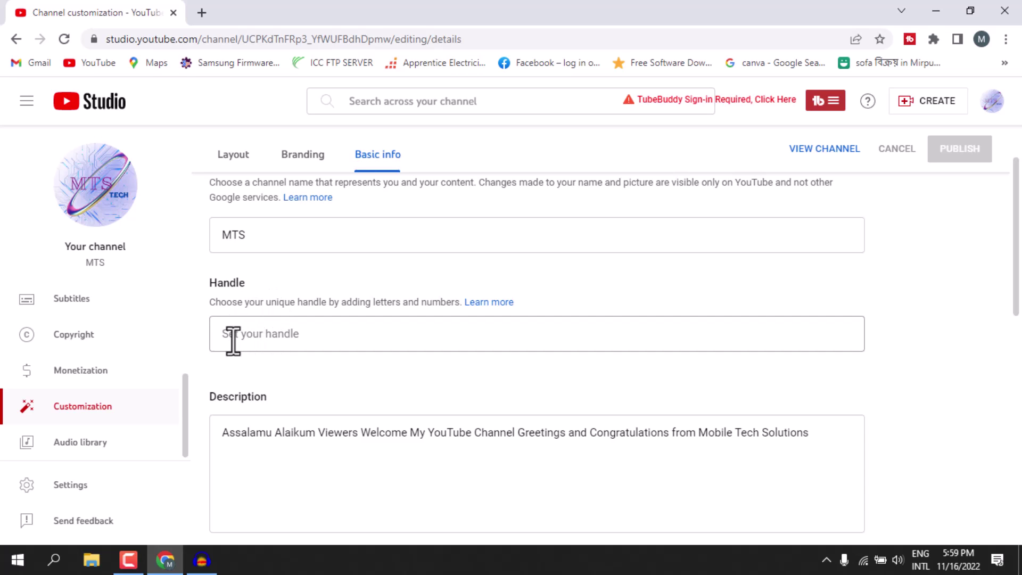
scroll(311, 342, "down", 1)
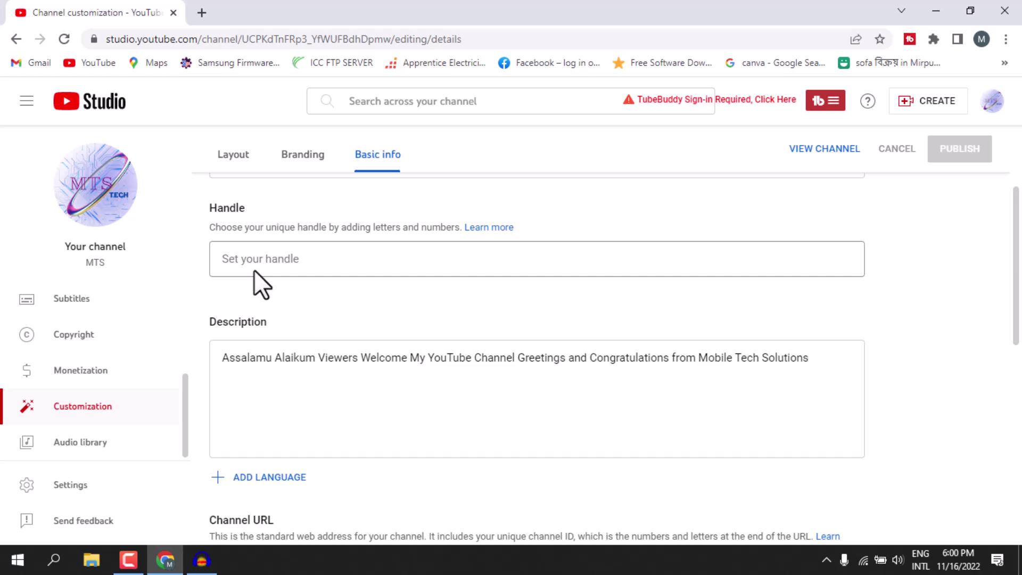
scroll(353, 266, "up", 1)
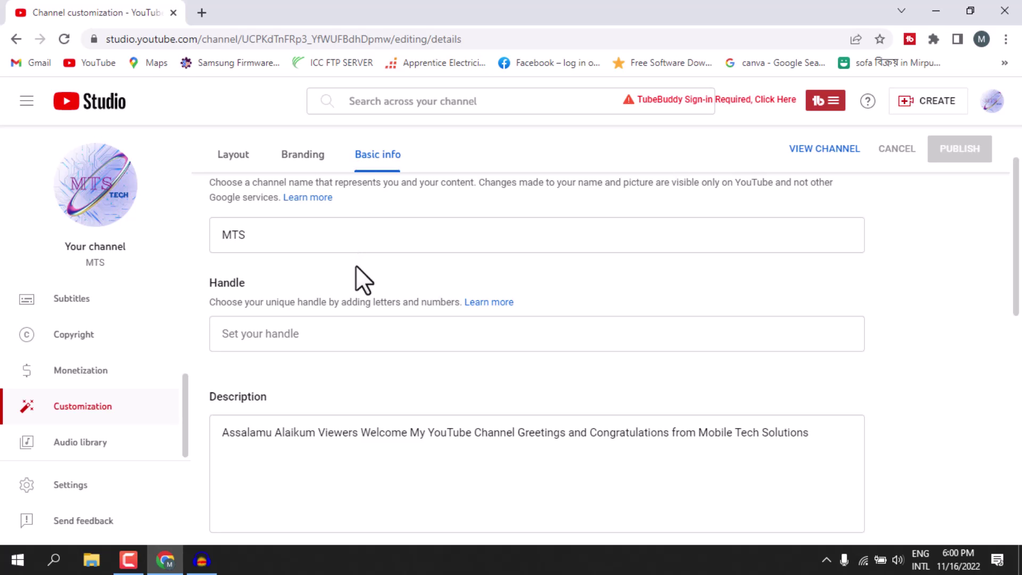
scroll(892, 322, "down", 1)
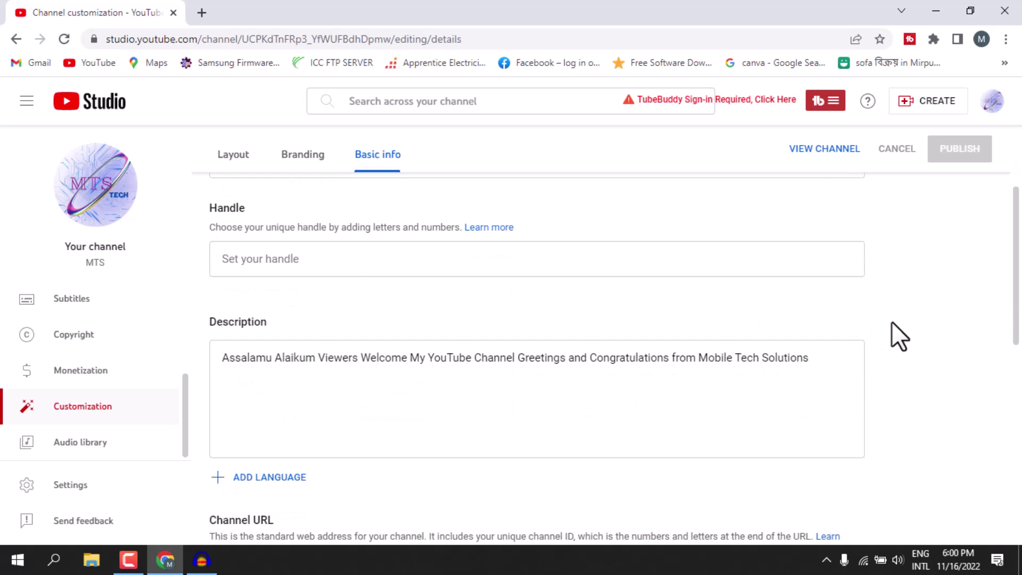
scroll(893, 322, "up", 1)
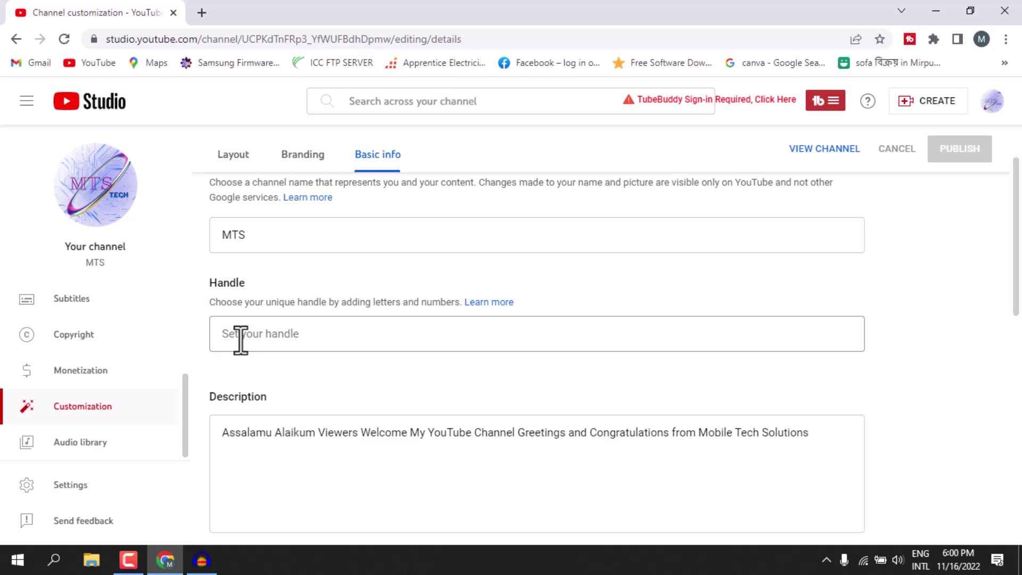
left_click(244, 335)
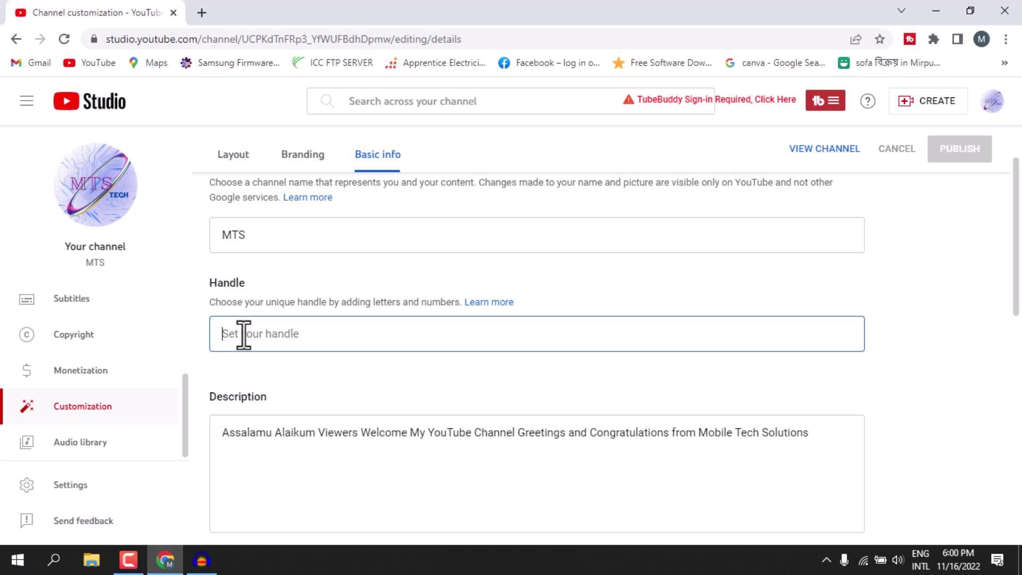
type("@m")
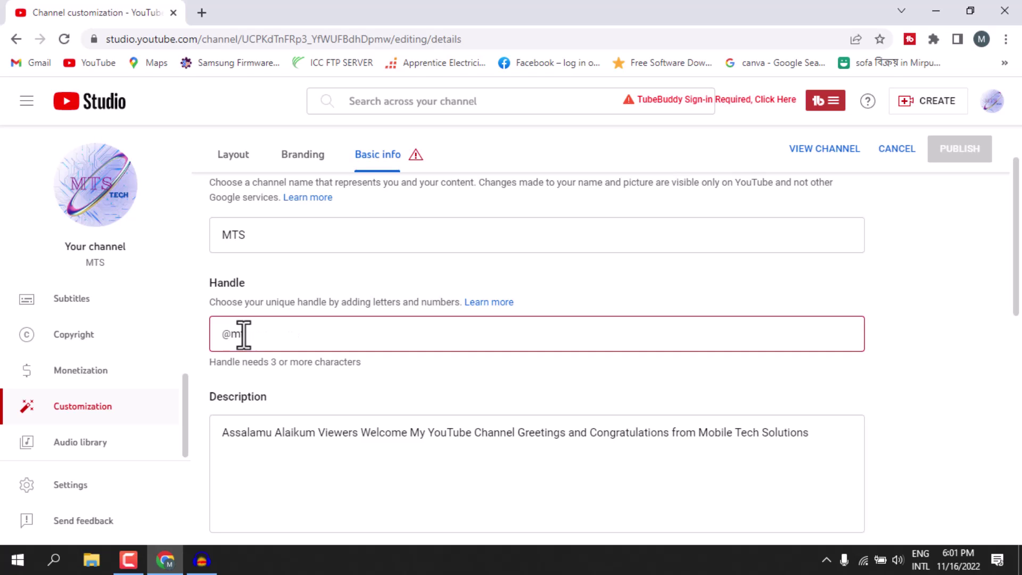
type("ts")
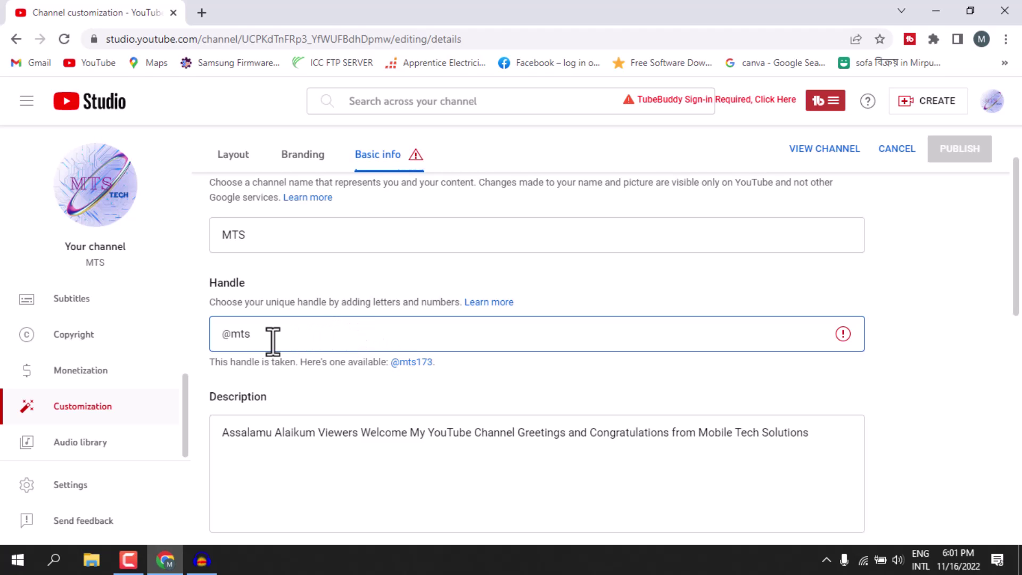
key("BackSpace")
key("BackSpace")
key("BackSpace")
key("BackSpace")
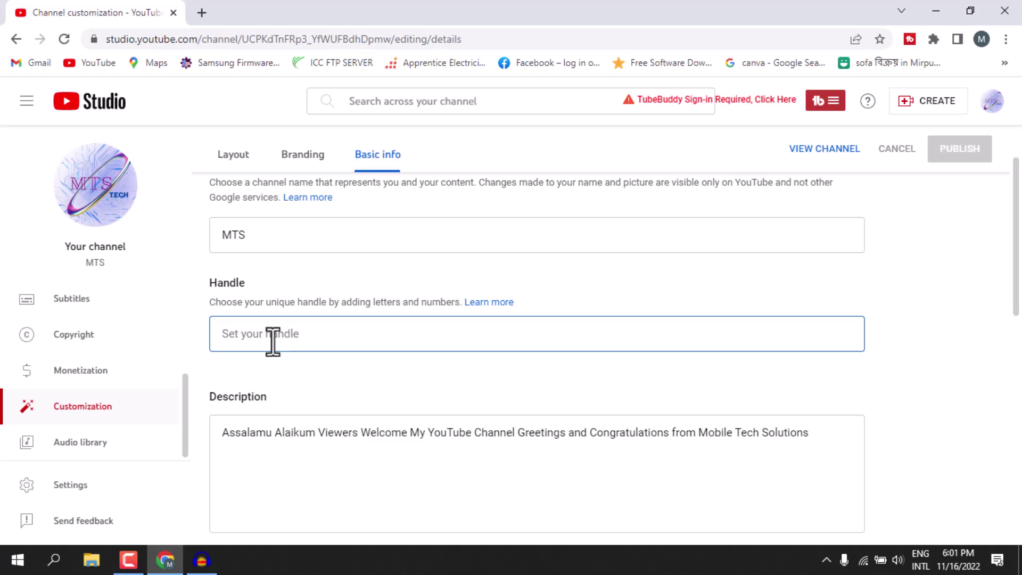
type("@MTS")
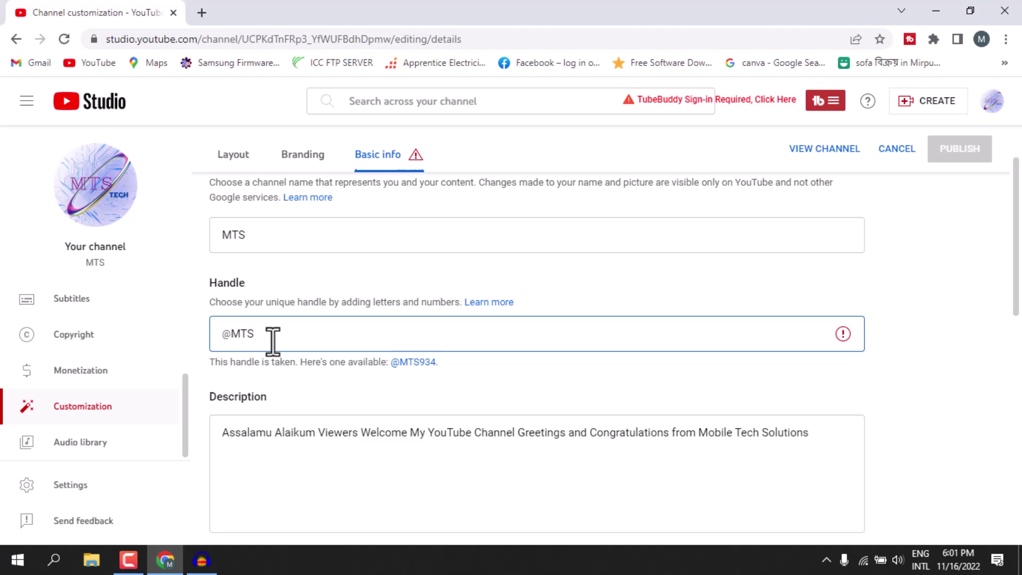
key("BackSpace")
key("BackSpace")
key("BackSpace")
type("m")
key("BackSpace")
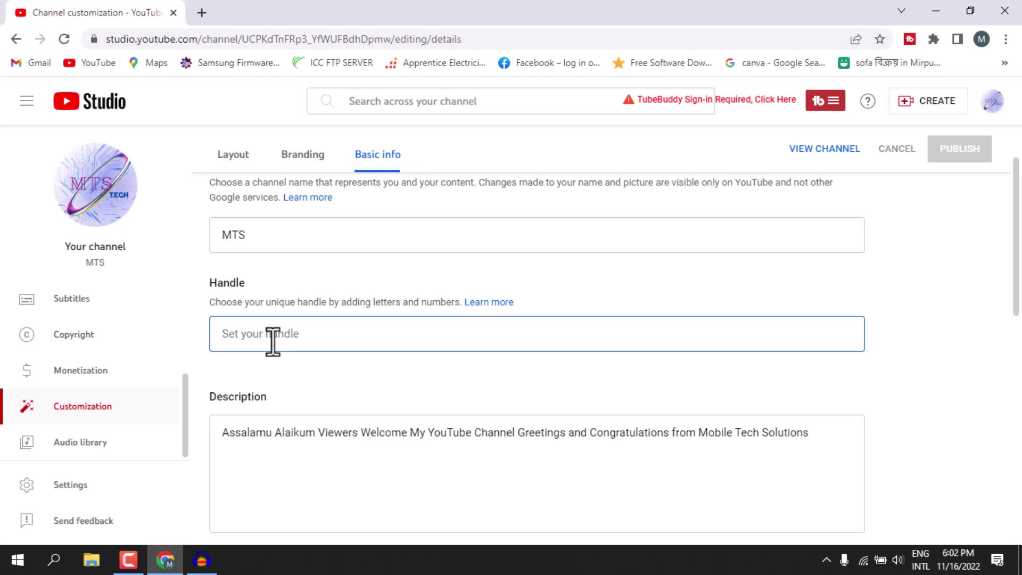
type("@mts")
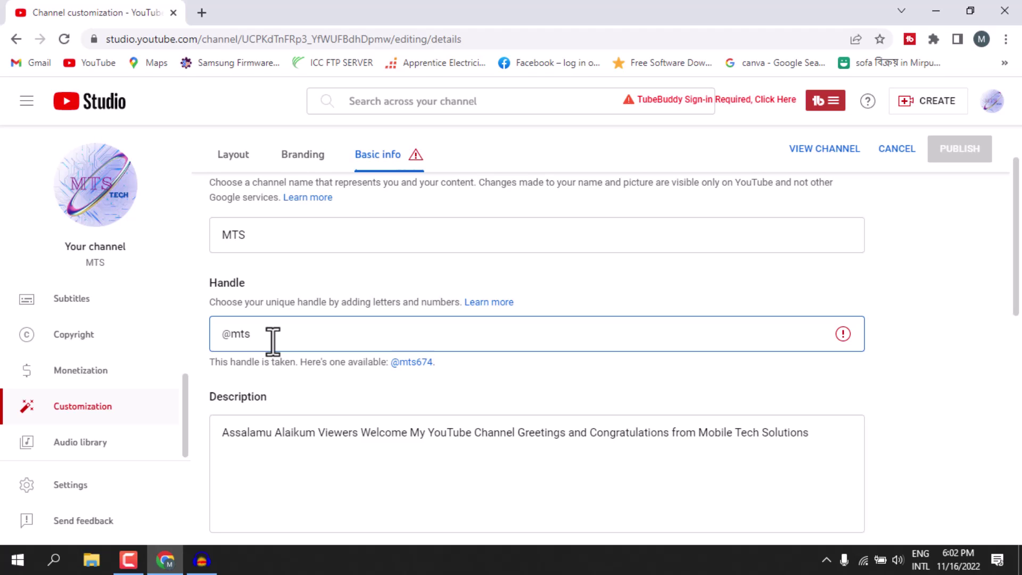
left_click(408, 362)
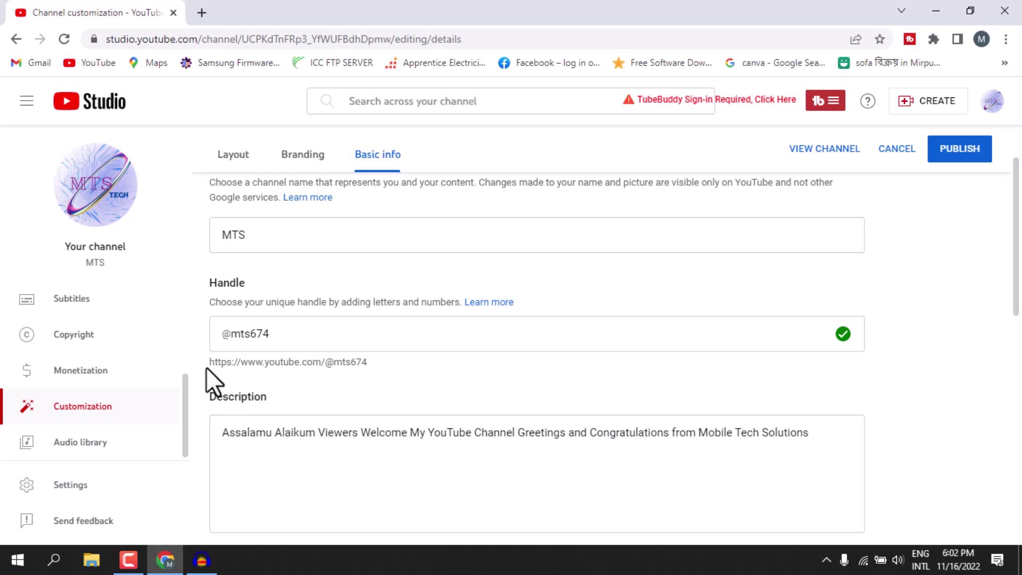
left_click_drag(209, 362, 421, 380)
left_click(307, 338)
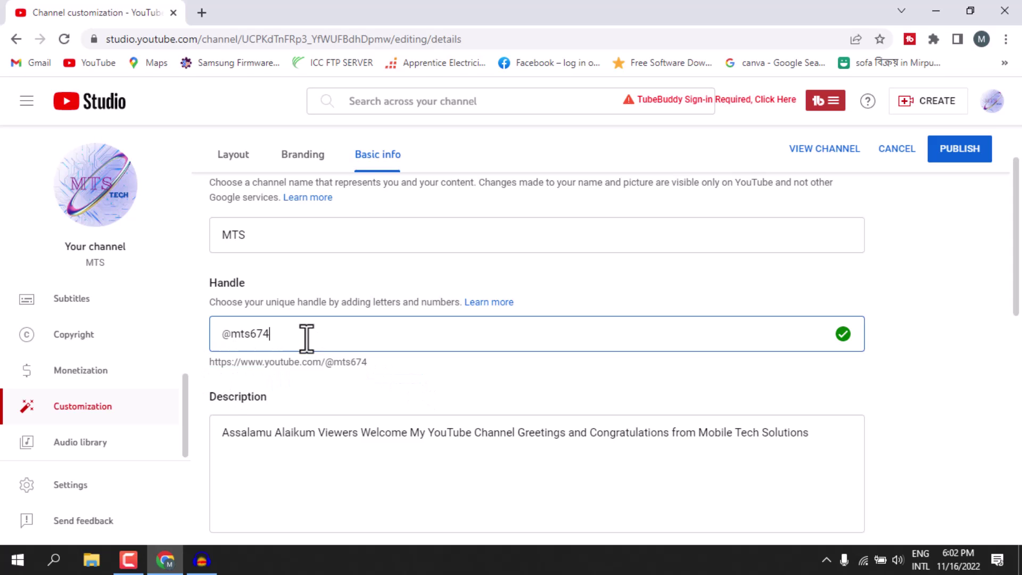
key("BackSpace")
key("BackSpace")
key("BackSpace")
key("BackSpace")
key("BackSpace")
key("BackSpace")
key("BackSpace")
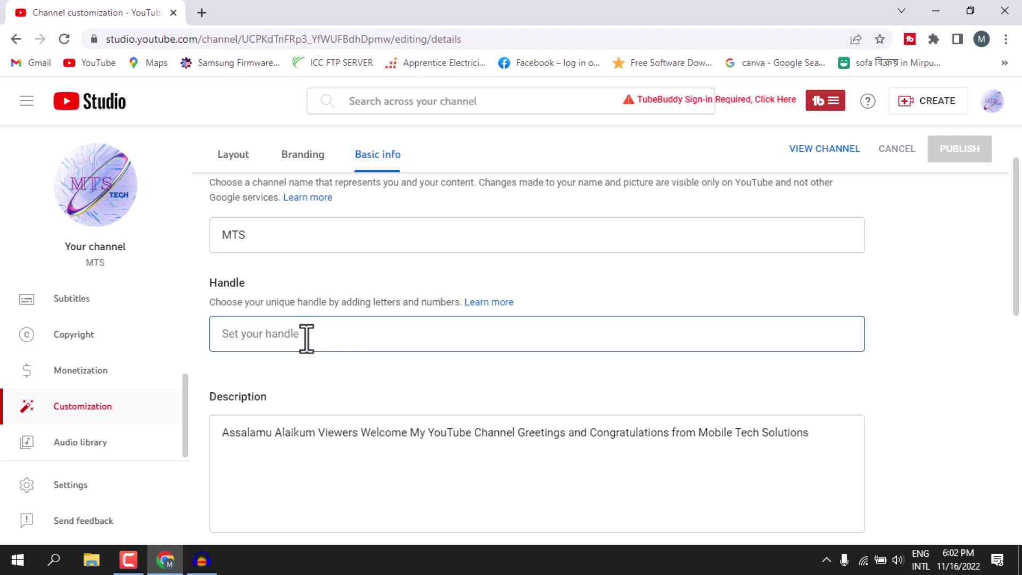
type("@mobiletechsolution")
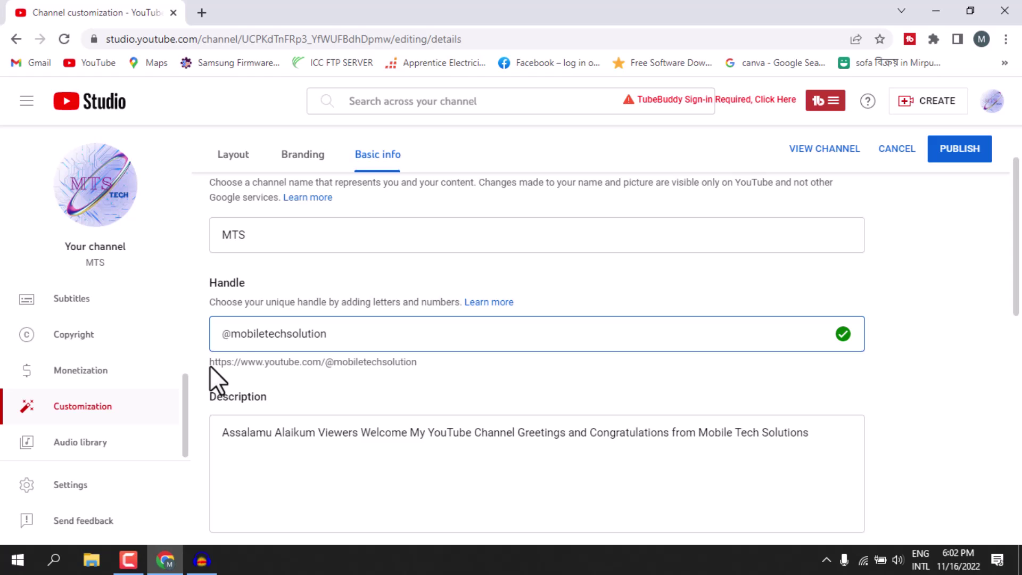
- Check the handle's web address and publish the channel's basic info changes
left_click_drag(203, 361, 425, 369)
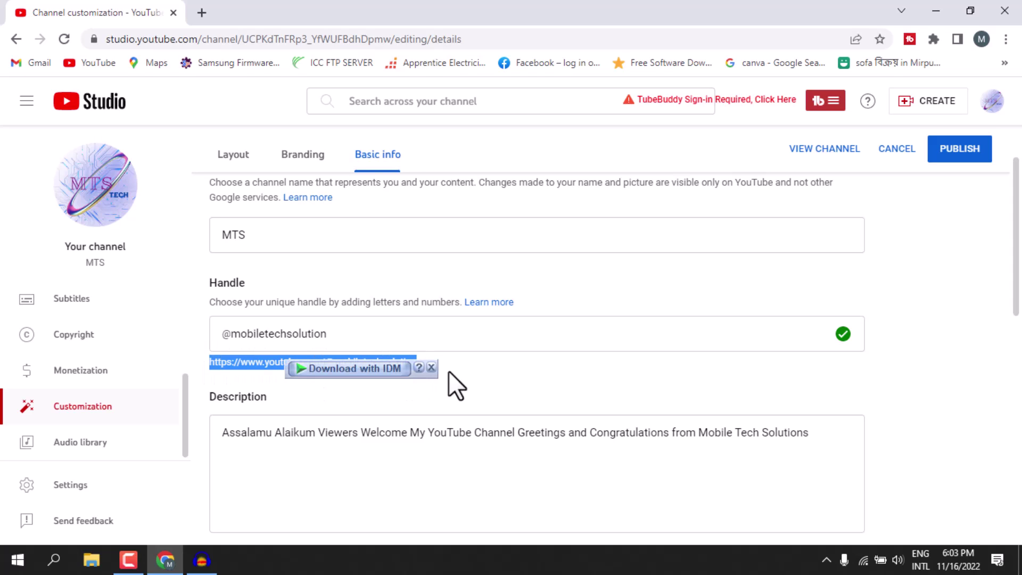
left_click(476, 367)
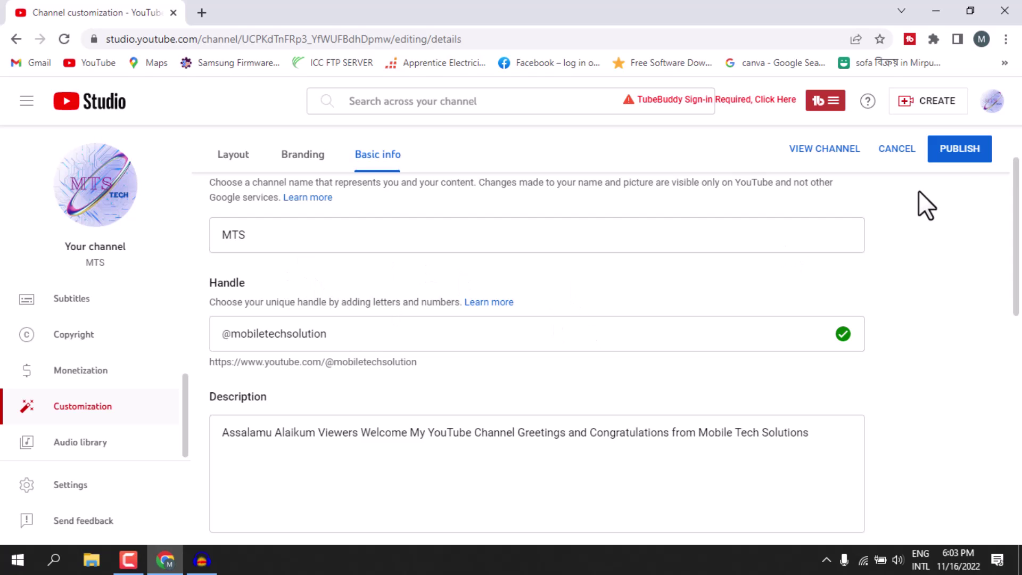
left_click(961, 150)
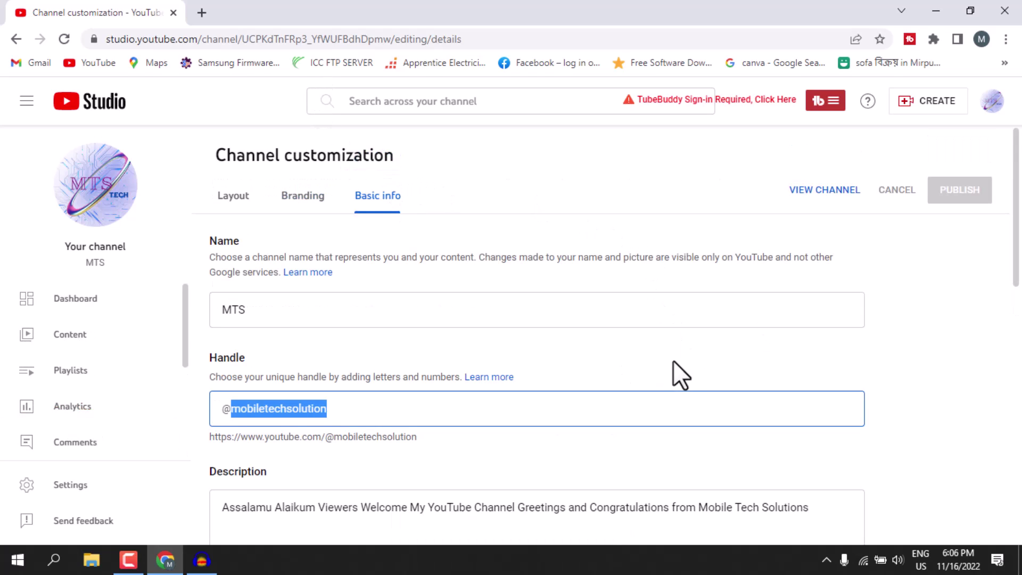
left_click(608, 353)
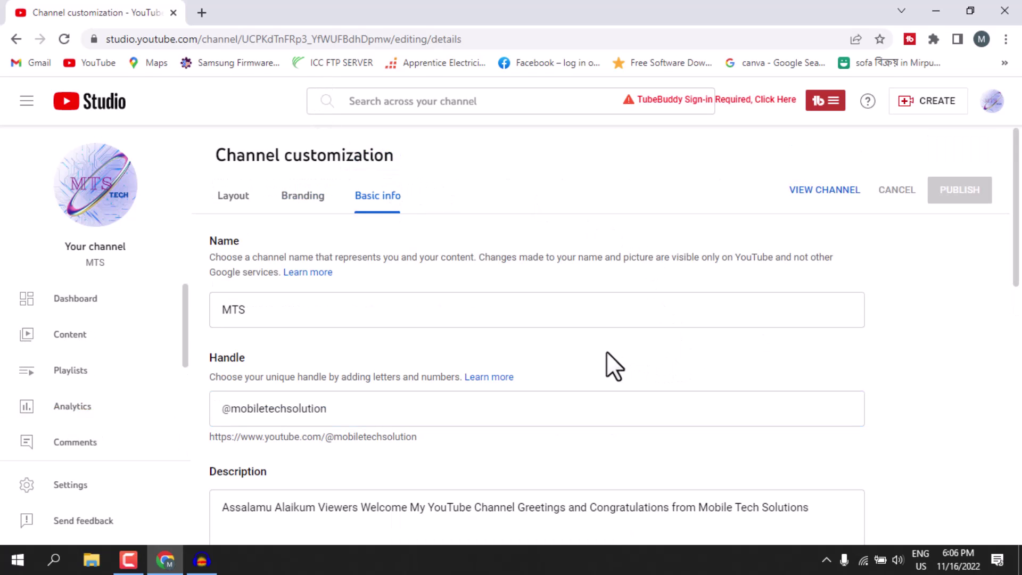